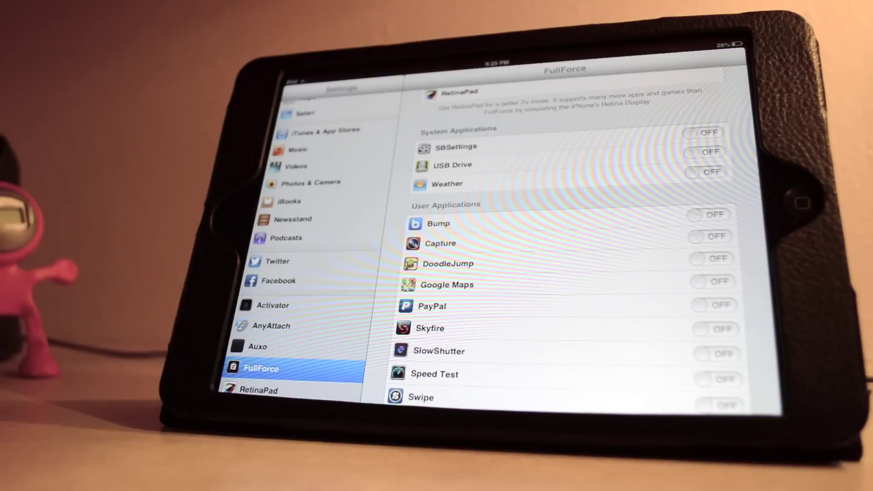
pyautogui.scroll(1, 574, 272)
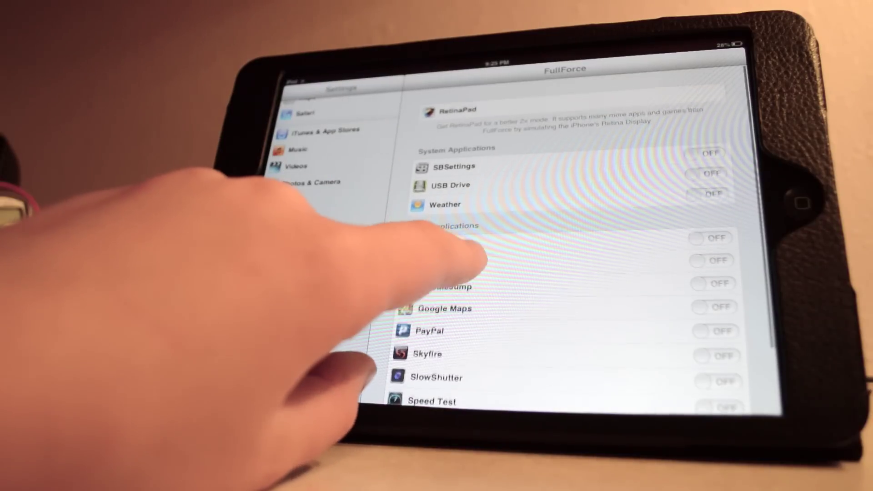
pyautogui.scroll(-1, 430, 327)
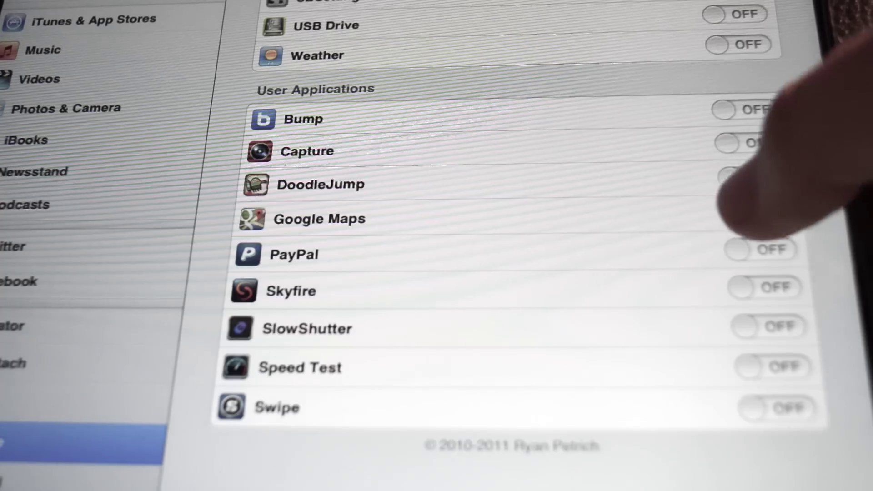
# Turn on Google Maps under User Applications in FullForce so it runs full screen
pyautogui.click(706, 237)
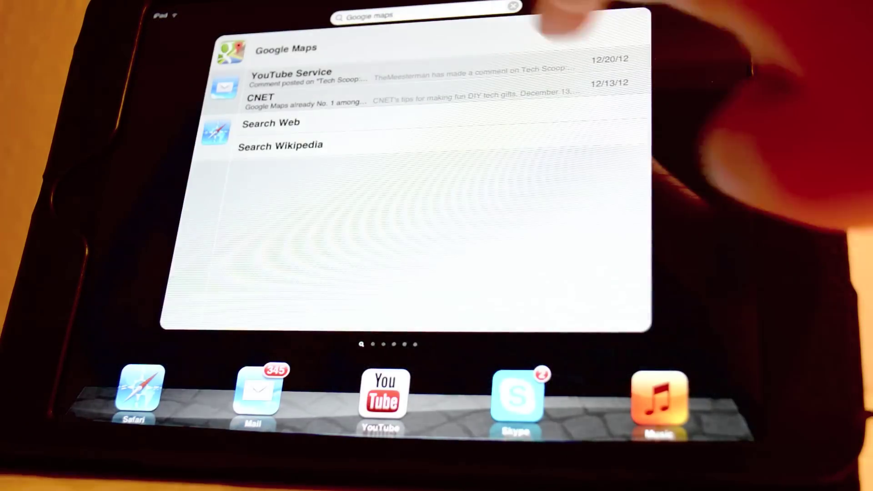
# Launch Google Maps from search, then open RetinaPad settings and switch a game from 2x to 1x
pyautogui.click(287, 49)
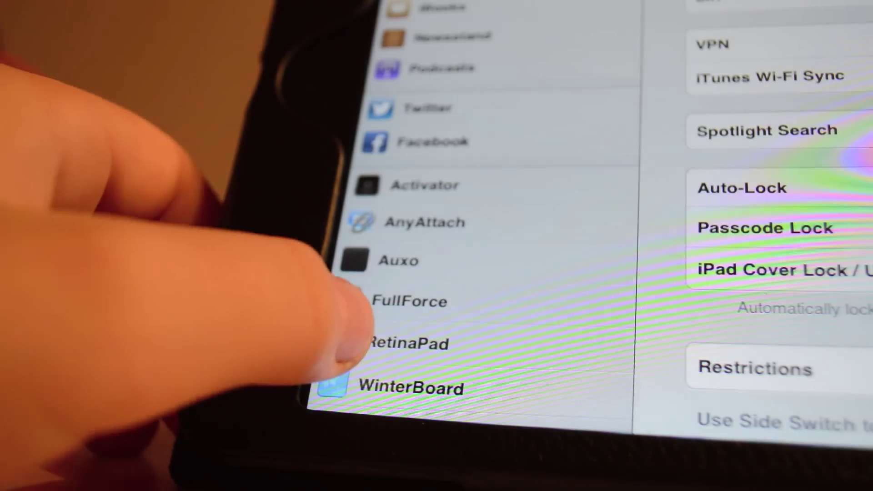
pyautogui.click(407, 342)
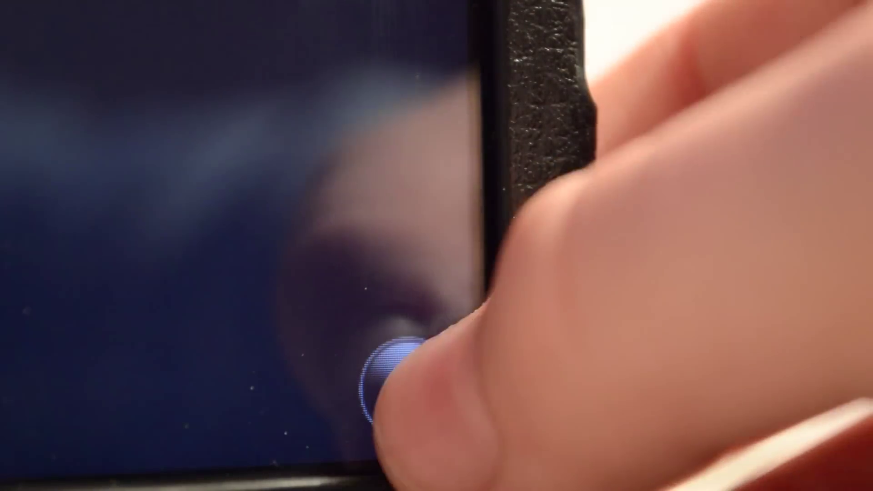
pyautogui.click(408, 387)
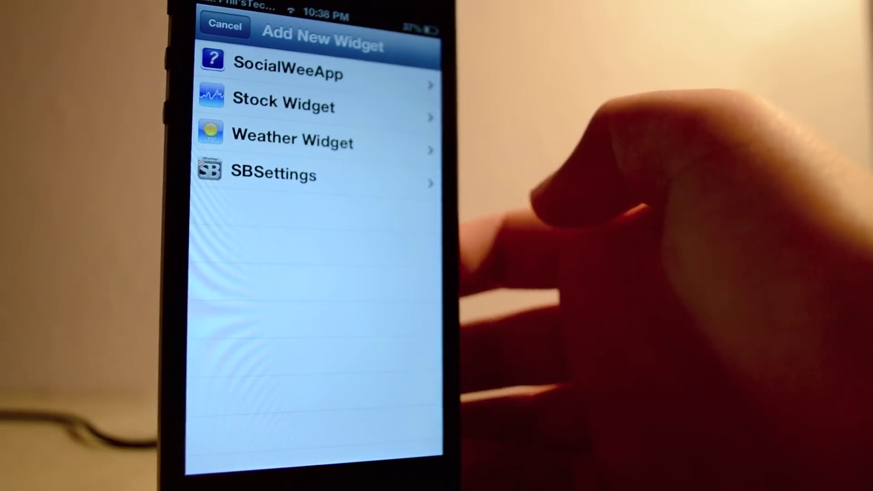
# Add the Weather Widget and move it up just below the top row of icons
pyautogui.click(400, 140)
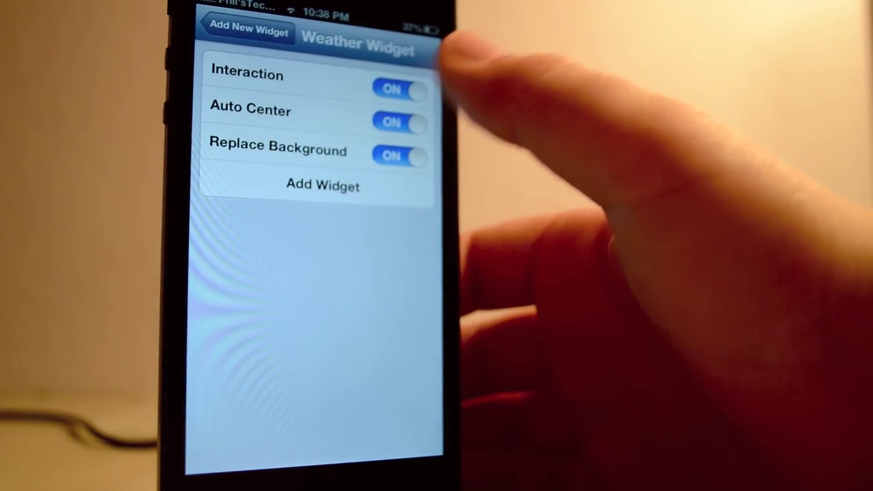
pyautogui.click(364, 182)
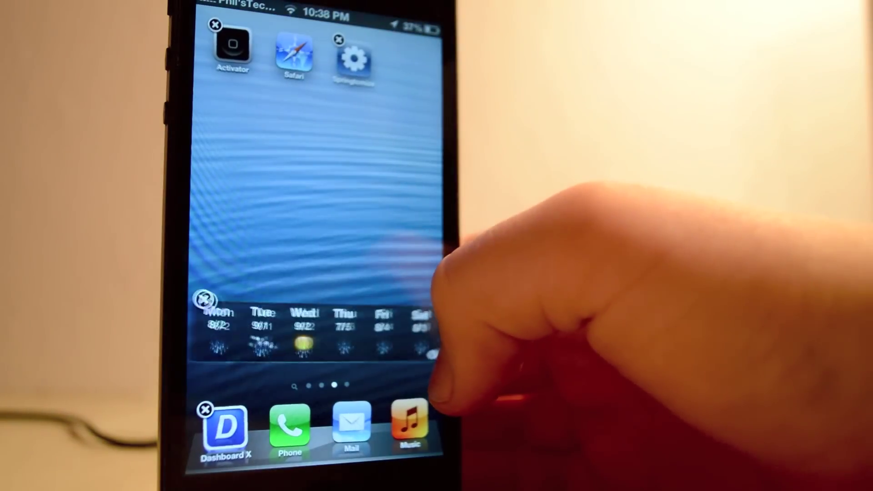
pyautogui.moveTo(372, 351); pyautogui.dragTo(372, 185)
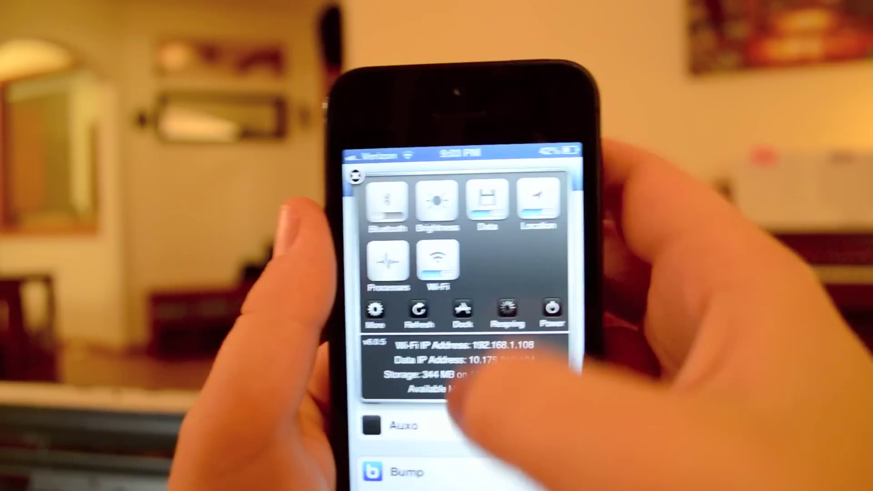
# Show the SBSettings panel with Bluetooth, Location and Processes toggles over Settings
pyautogui.click(444, 451)
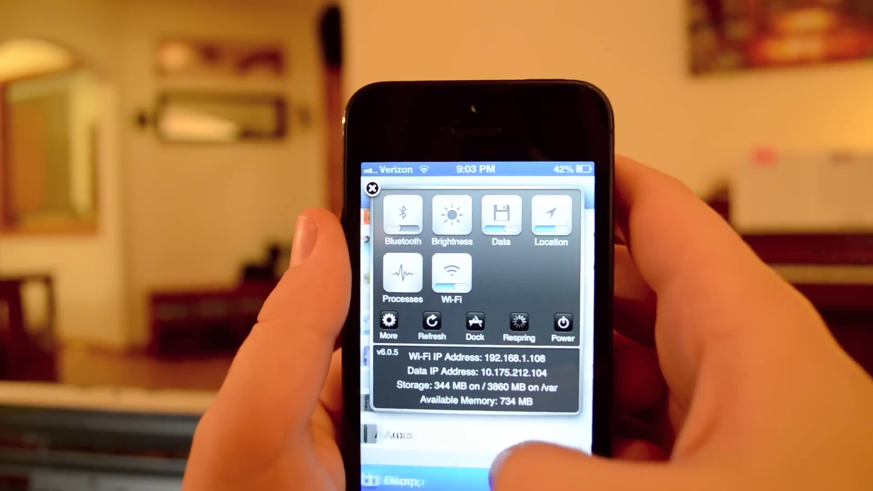